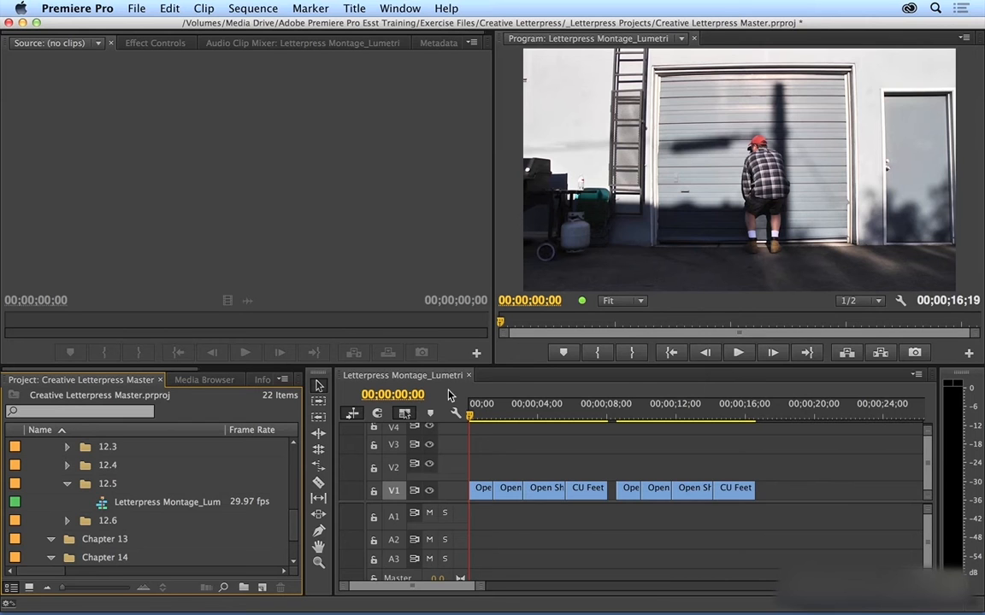
# Maximize the Effects frame and expand the Lumetri Looks folder with its Cinematic, Desaturation, Style and Temperature subfolders.
pyautogui.moveTo(136, 376); pyautogui.dragTo(220, 376)
pyautogui.click(174, 379)
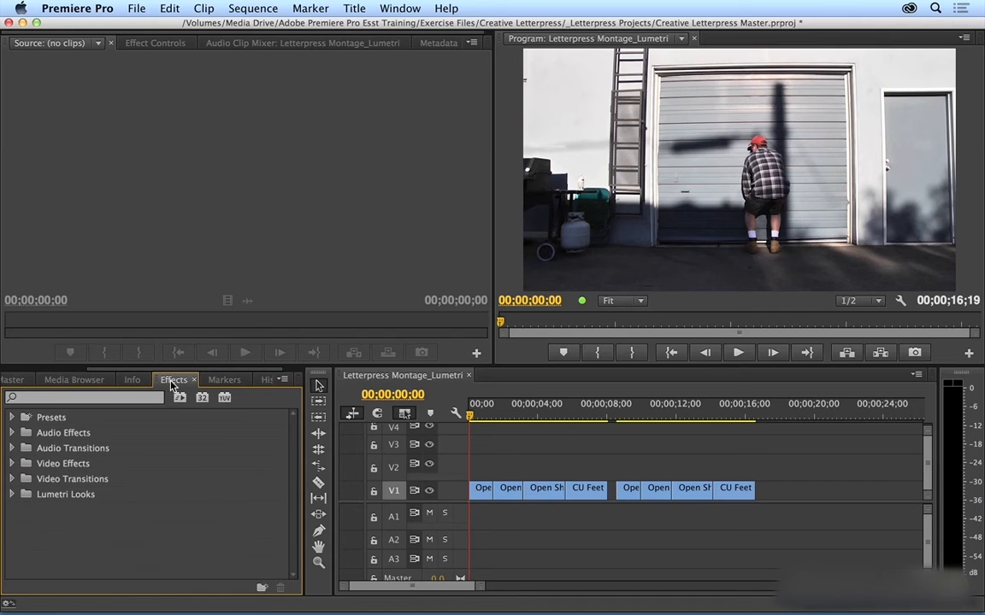
pyautogui.click(38, 498)
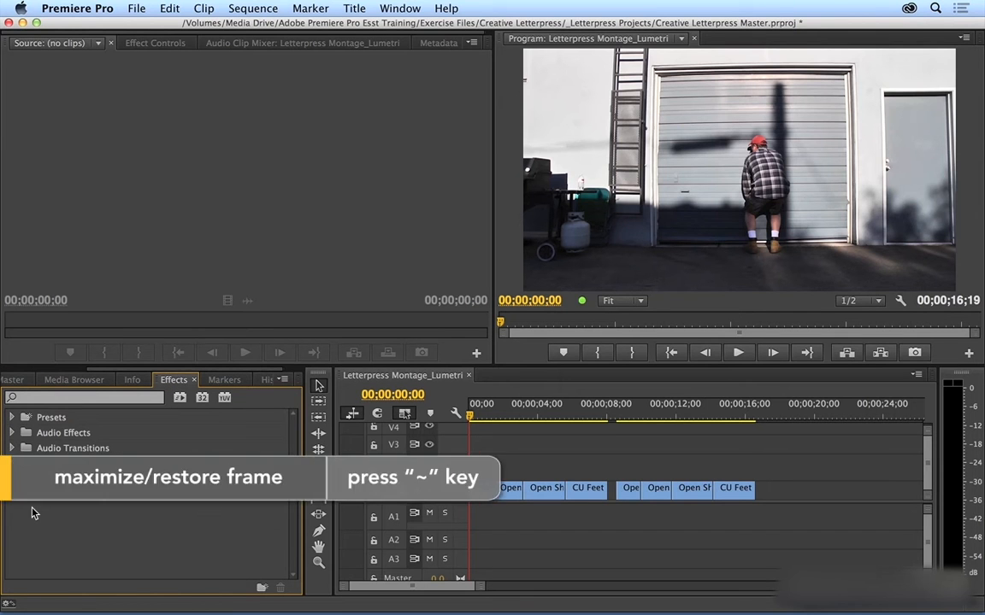
pyautogui.press('`')
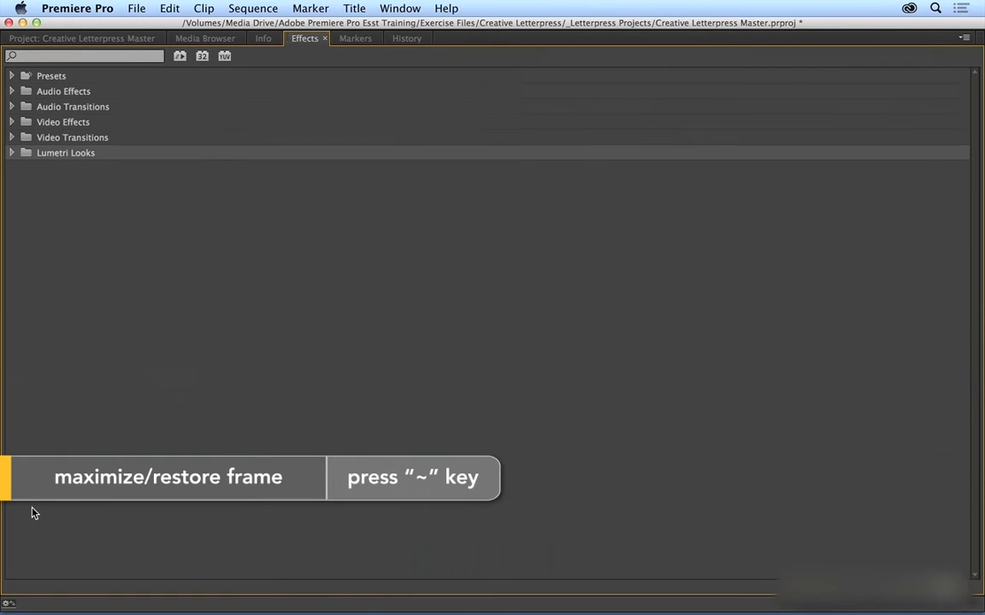
pyautogui.click(11, 153)
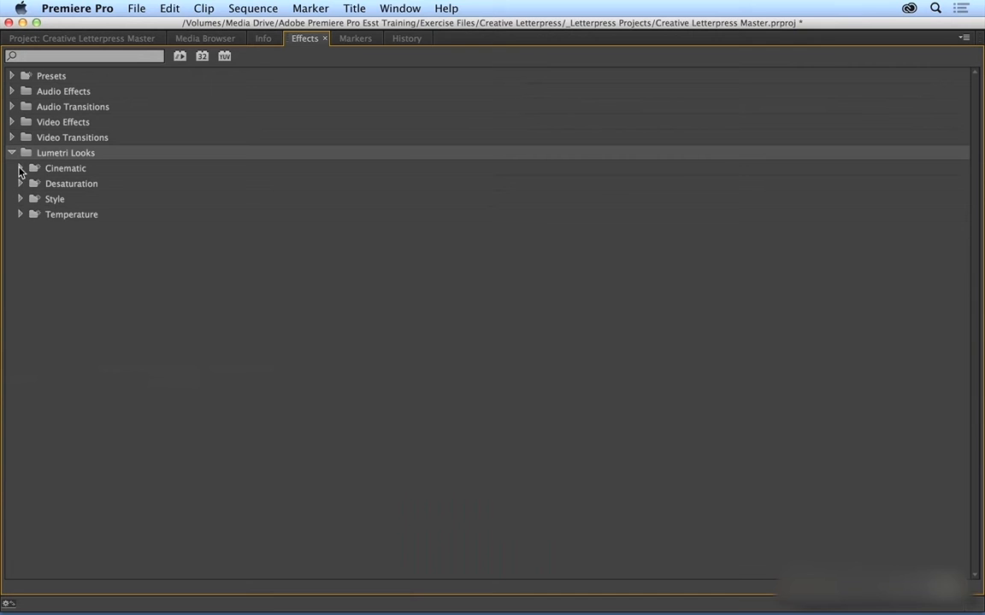
pyautogui.click(20, 169)
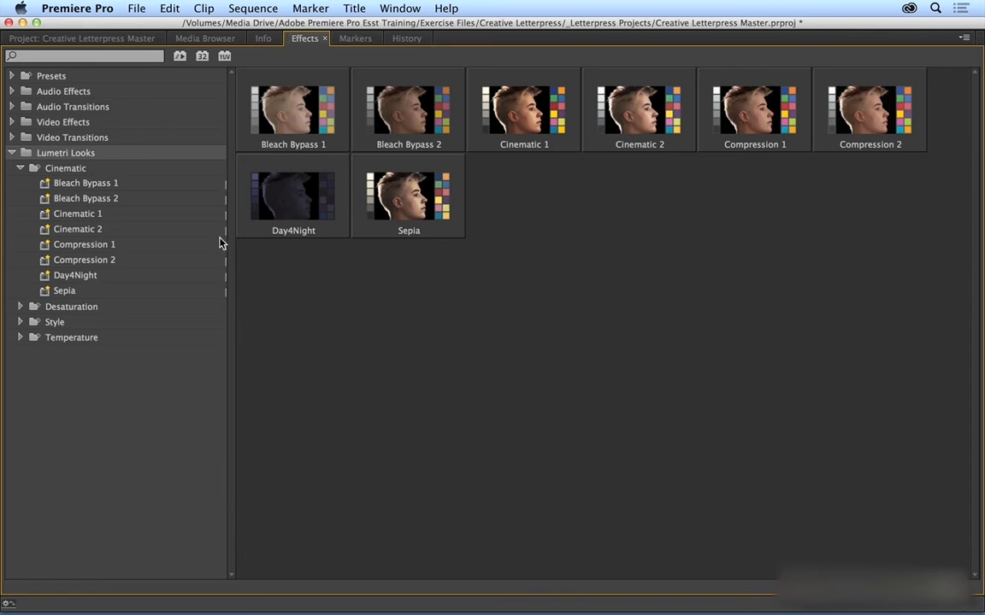
pyautogui.click(20, 306)
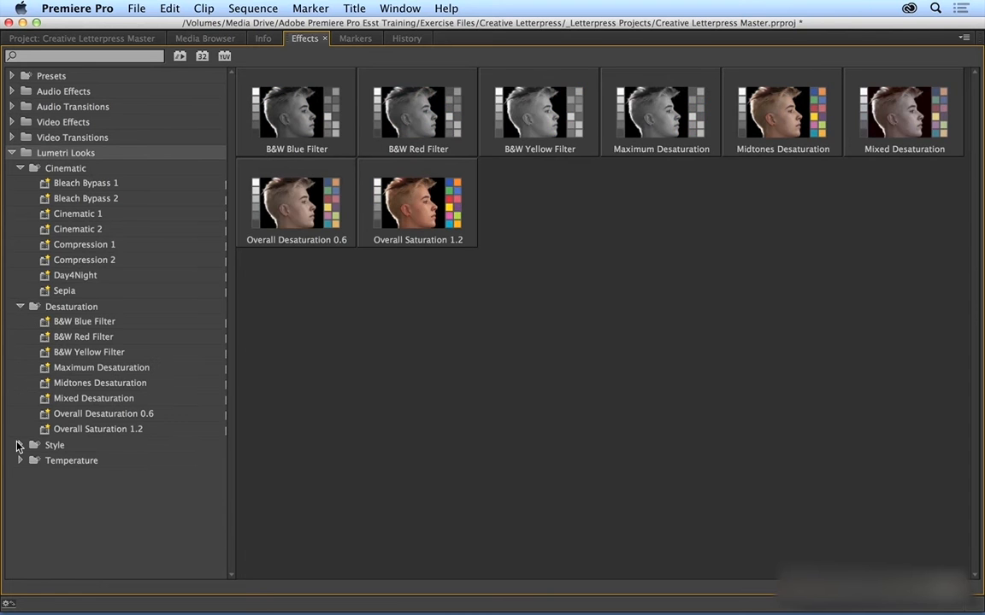
pyautogui.click(20, 445)
pyautogui.scroll(-1, 26, 488)
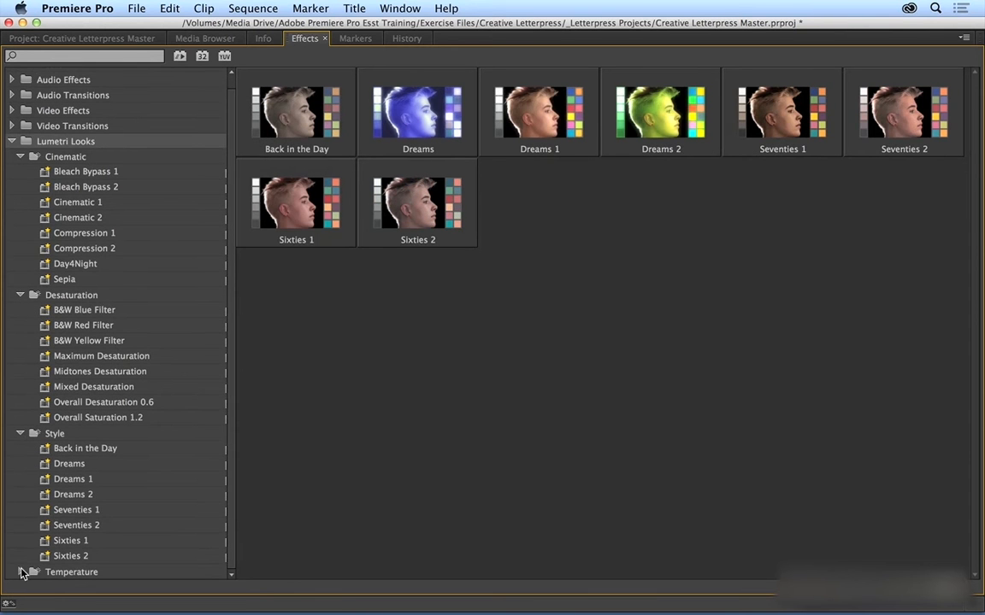
pyautogui.click(19, 572)
pyautogui.scroll(-5, 43, 530)
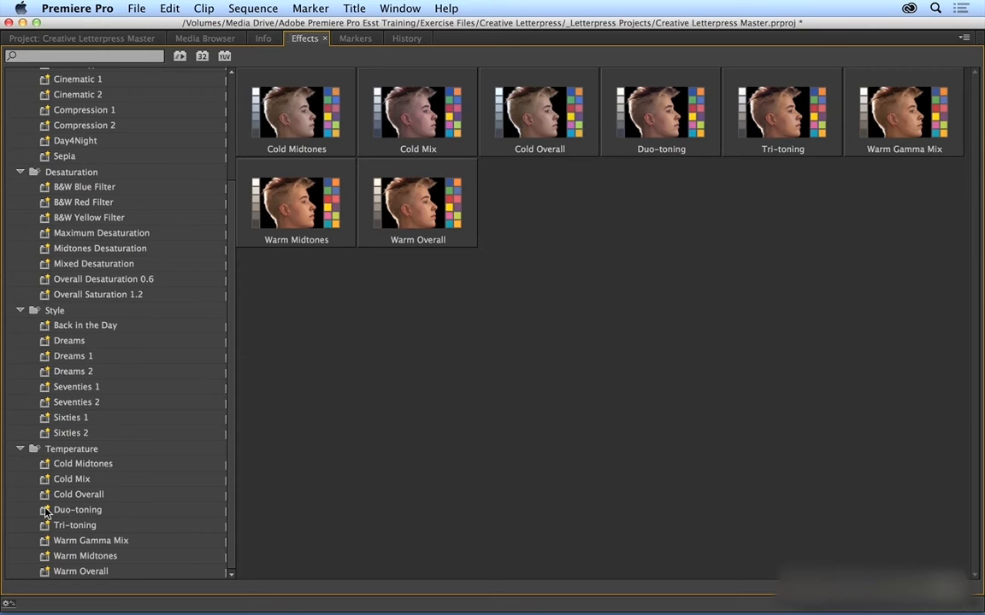
# Examine the preview thumbnails of each Lumetri Looks category from Cinematic to Temperature, and restore the frame to normal size.
pyautogui.scroll(5, 46, 188)
pyautogui.click(65, 168)
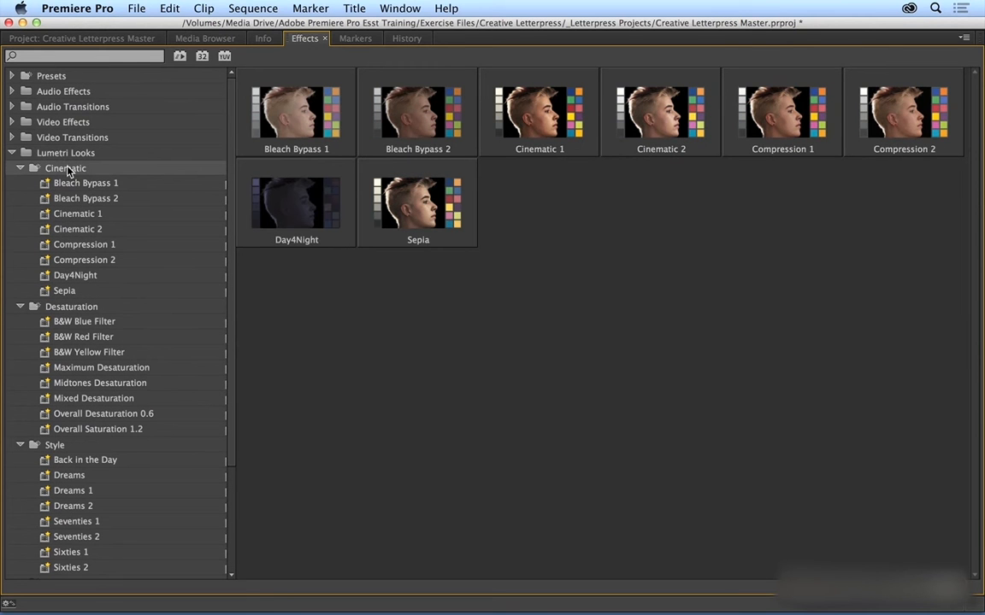
pyautogui.click(83, 308)
pyautogui.click(74, 445)
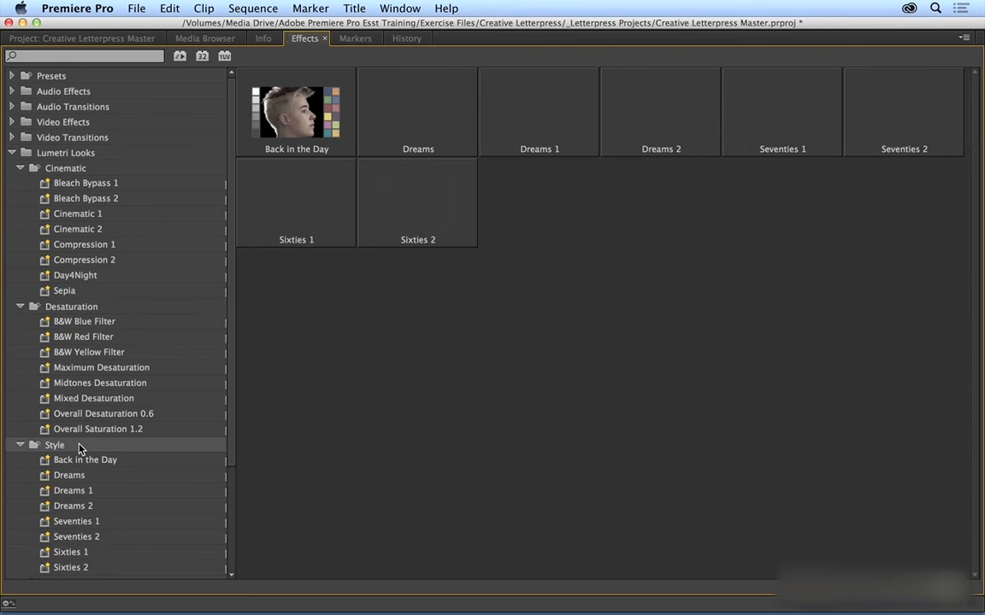
pyautogui.scroll(-5, 96, 378)
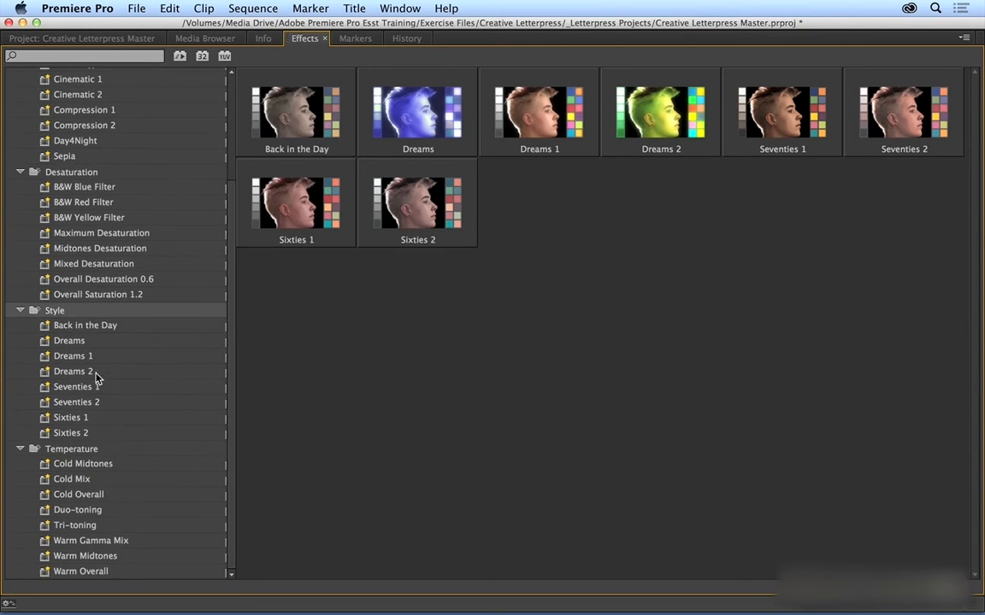
pyautogui.click(83, 453)
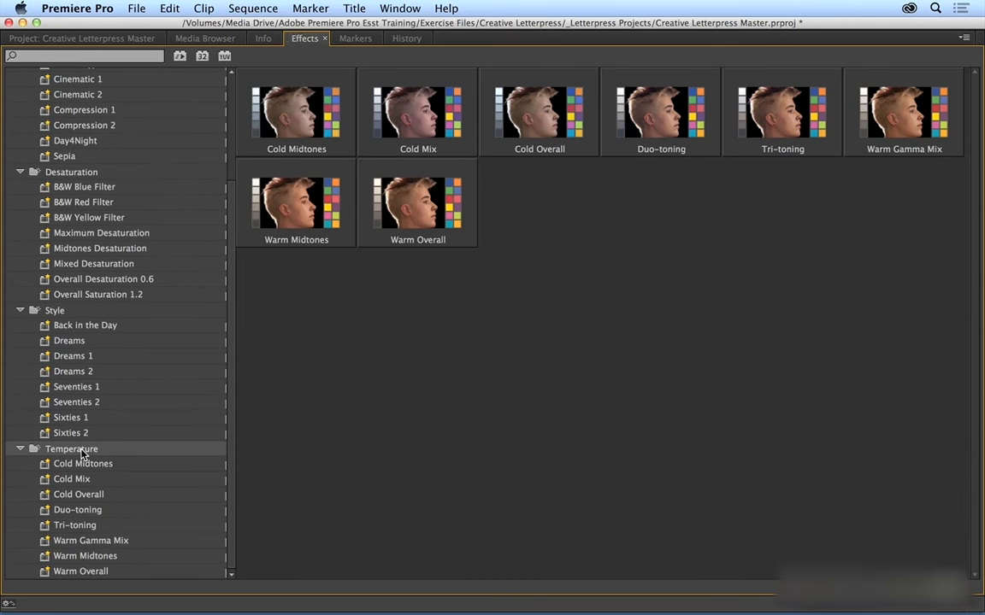
pyautogui.press('`')
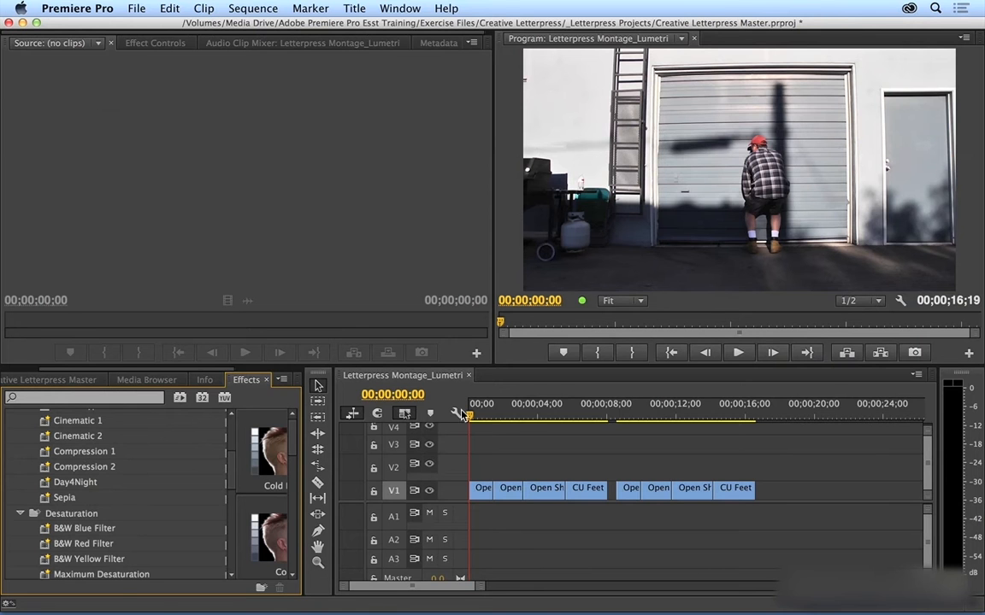
# Create an adjustment layer in the 12.5 bin and place it on V2 at the start of the sequence.
pyautogui.moveTo(480, 417)
pyautogui.mouseDown()
pyautogui.moveTo(592, 417)
pyautogui.moveTo(470, 417)
pyautogui.mouseUp()
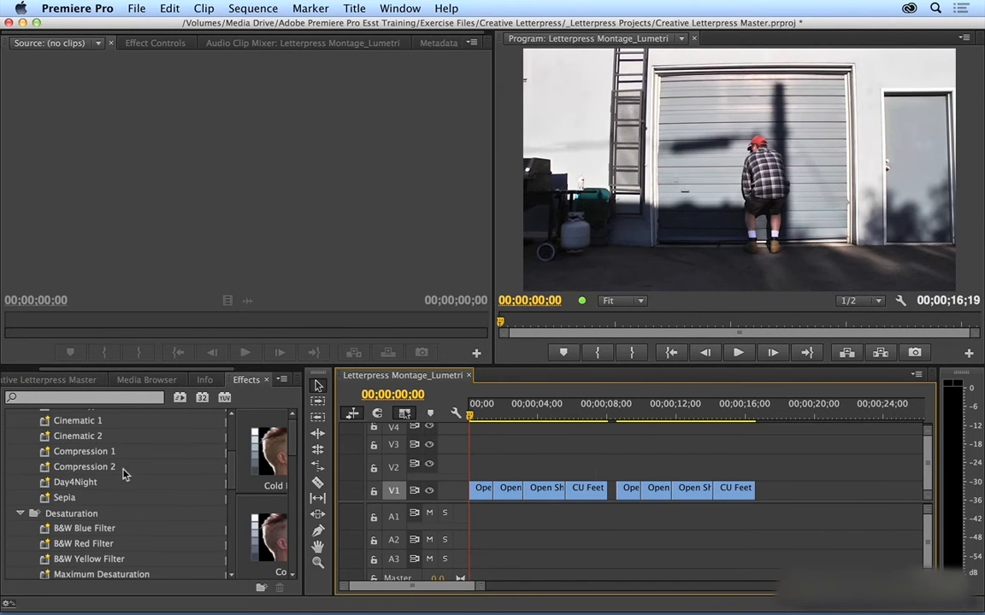
pyautogui.moveTo(96, 370); pyautogui.dragTo(49, 370)
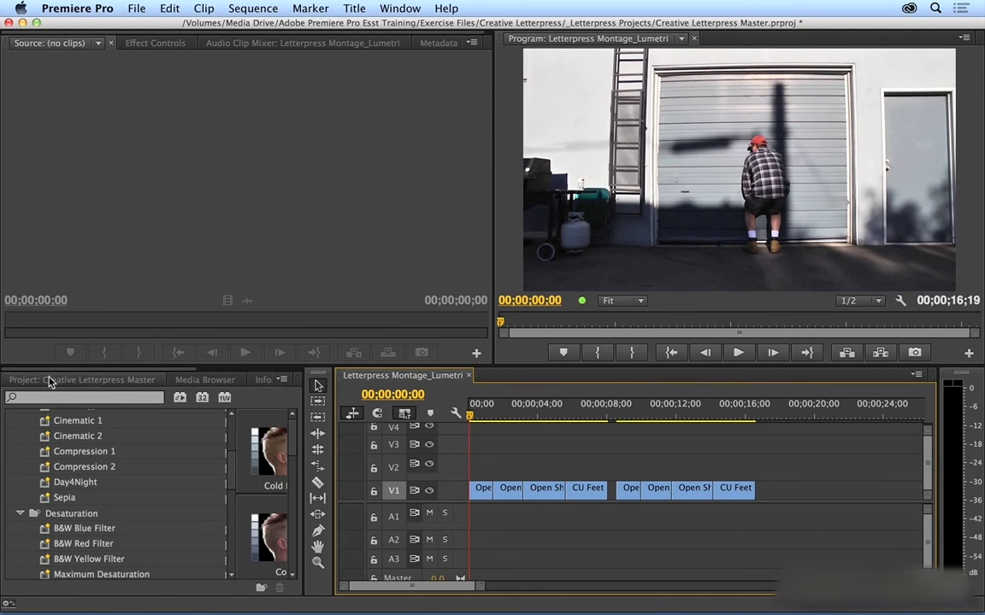
pyautogui.click(49, 381)
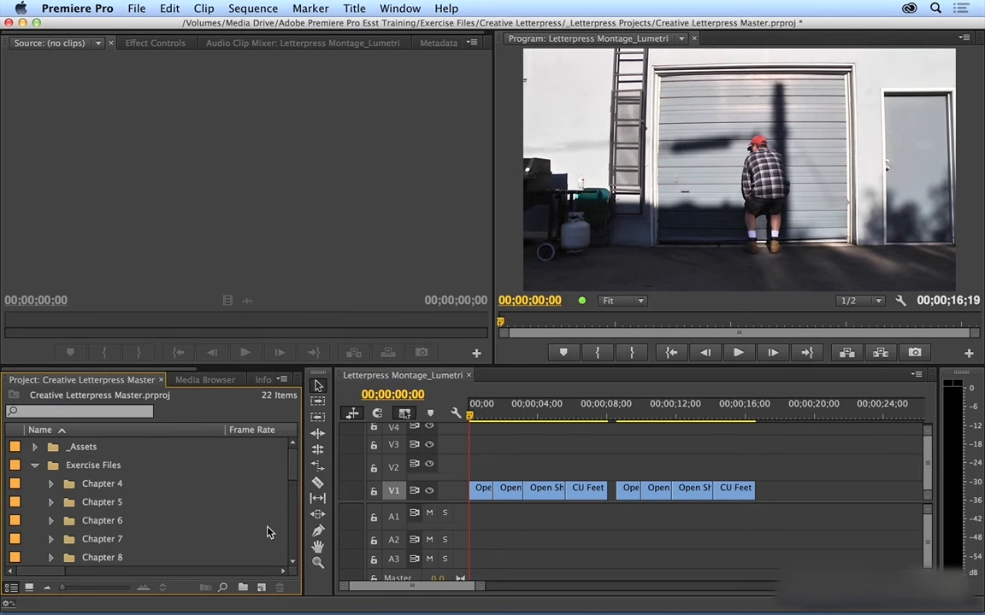
pyautogui.moveTo(294, 466); pyautogui.dragTo(294, 533)
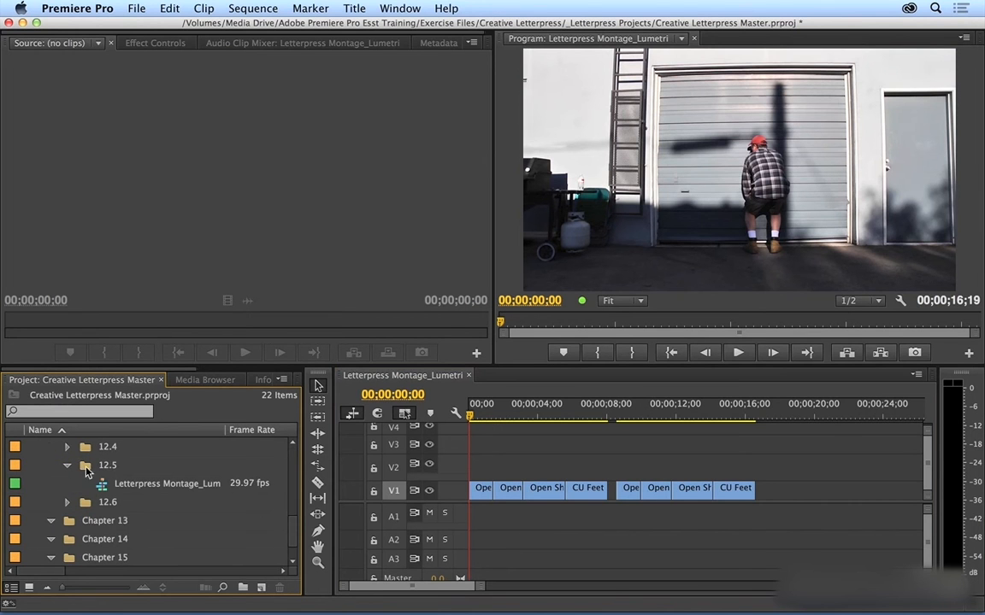
pyautogui.click(260, 588)
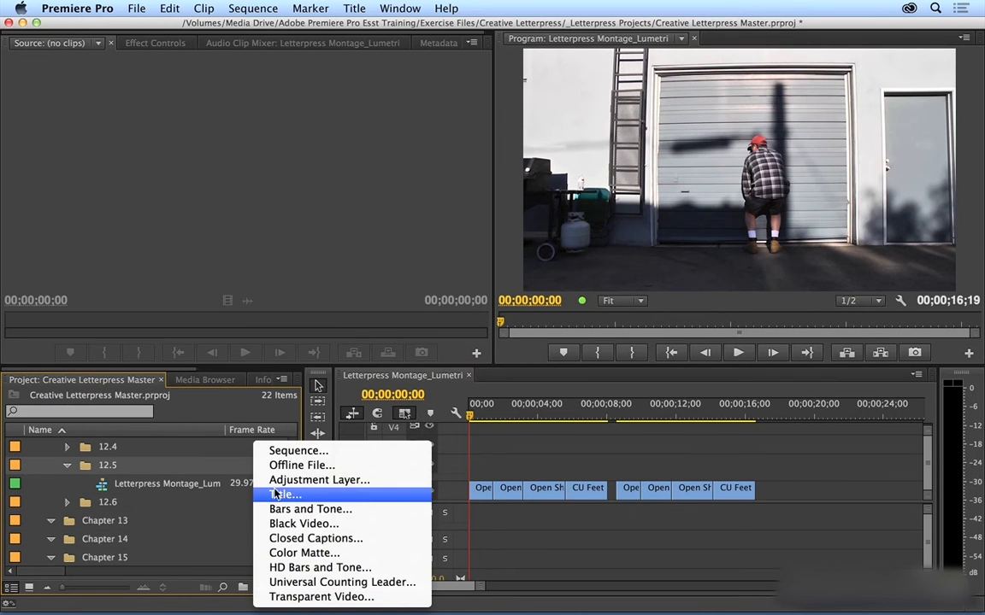
pyautogui.click(308, 479)
pyautogui.click(588, 376)
pyautogui.moveTo(101, 484); pyautogui.dragTo(470, 469)
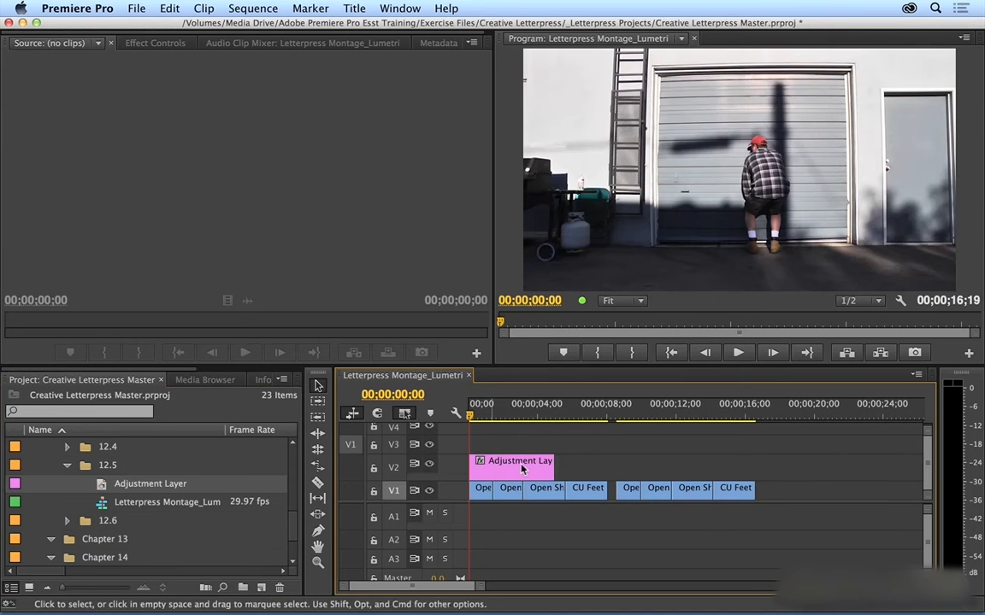
# Extend the adjustment layer to 8 seconds over the first clip group and put a copy above the second group on V2.
pyautogui.moveTo(555, 463); pyautogui.dragTo(701, 466)
pyautogui.click(509, 415)
pyautogui.press('space')
pyautogui.click(486, 416)
pyautogui.moveTo(486, 416); pyautogui.dragTo(487, 417)
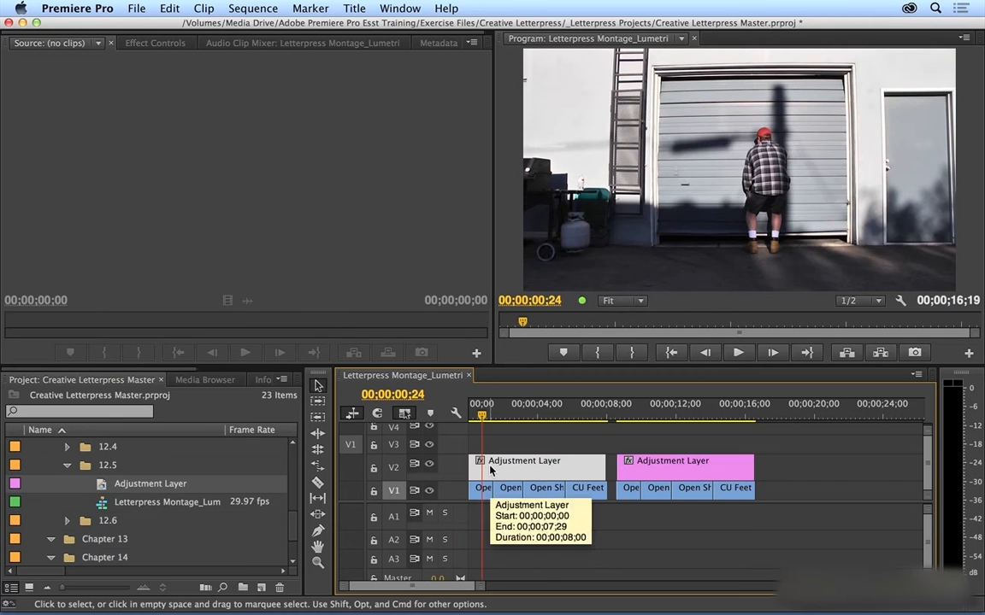
# Apply the Dreams 2 Lumetri look from the Style folder to the first adjustment layer and preview it at 00;00;02;13.
pyautogui.scroll(-3, 248, 376)
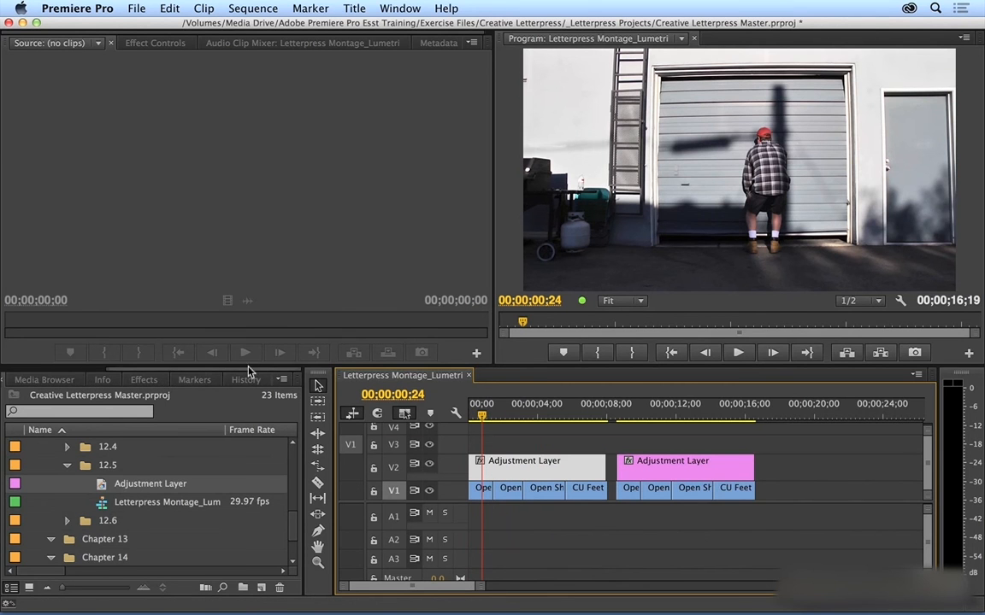
pyautogui.click(145, 380)
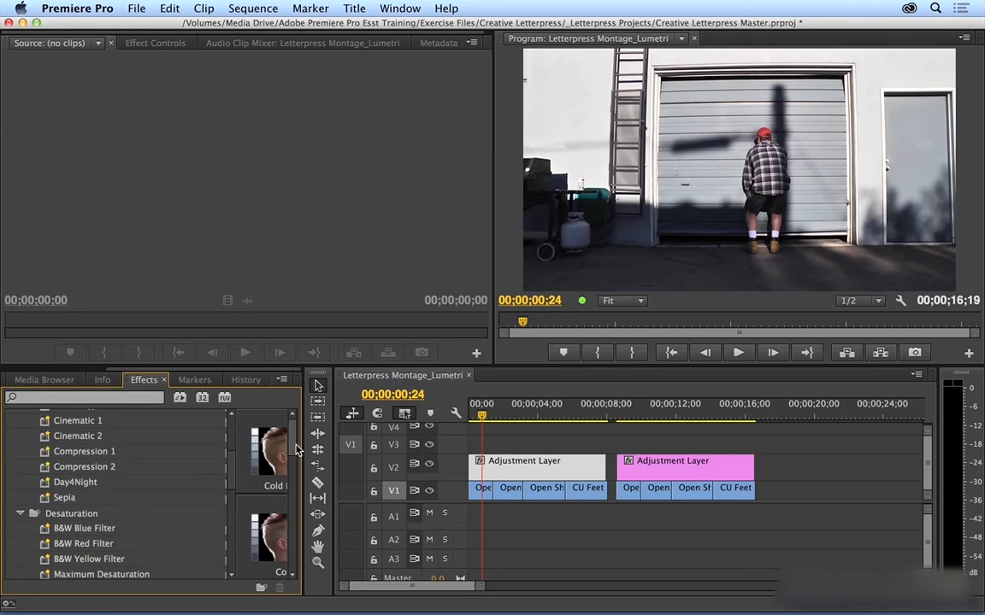
pyautogui.scroll(-3, 273, 462)
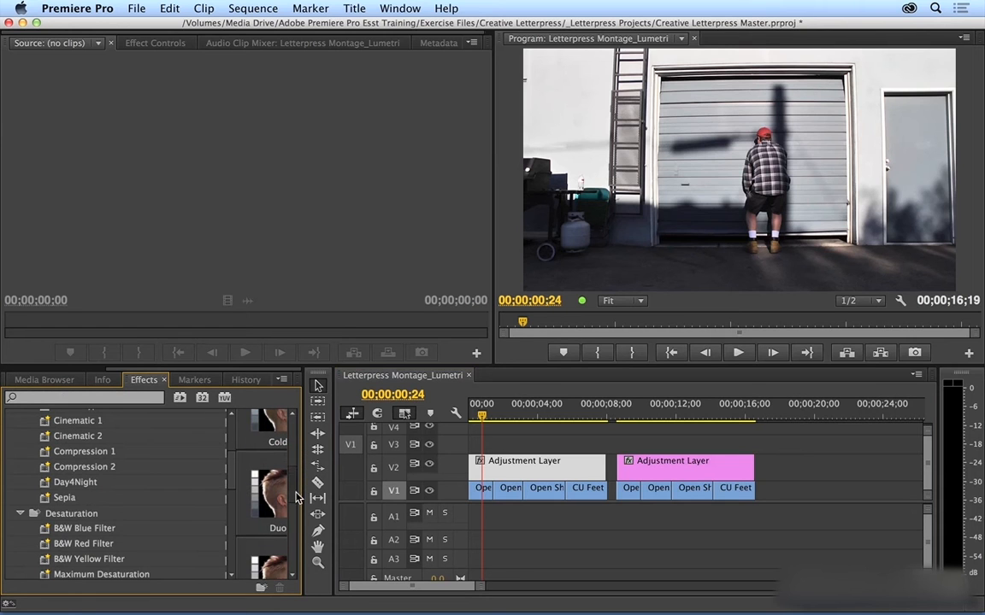
pyautogui.scroll(-10, 53, 530)
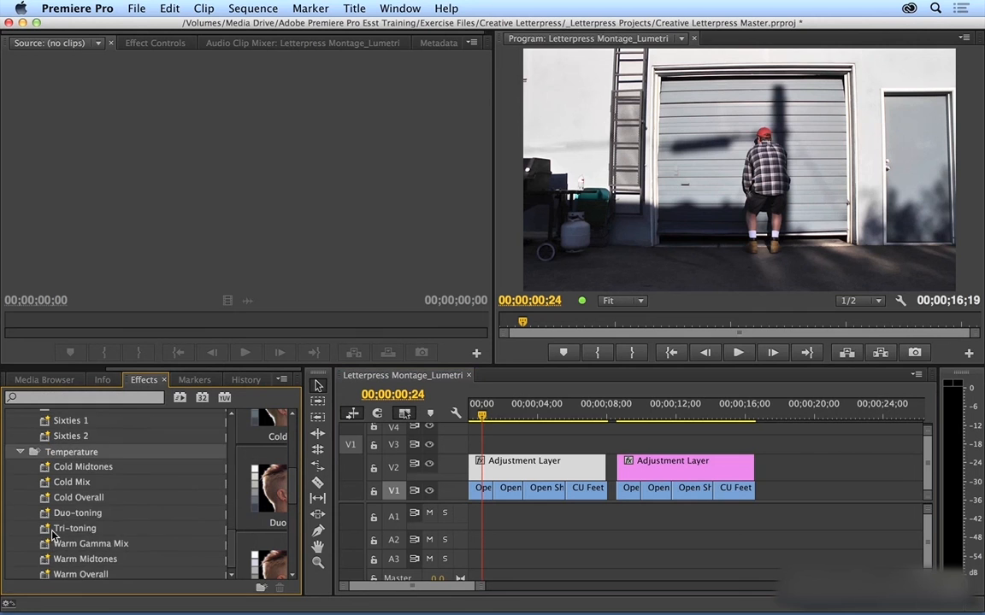
pyautogui.scroll(5, 53, 530)
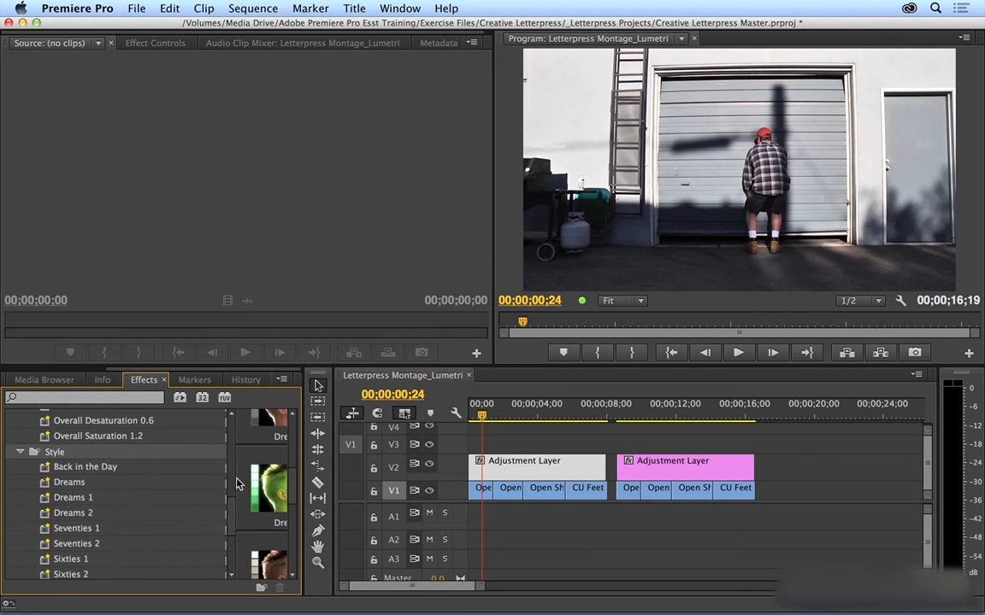
pyautogui.moveTo(299, 513); pyautogui.dragTo(379, 513)
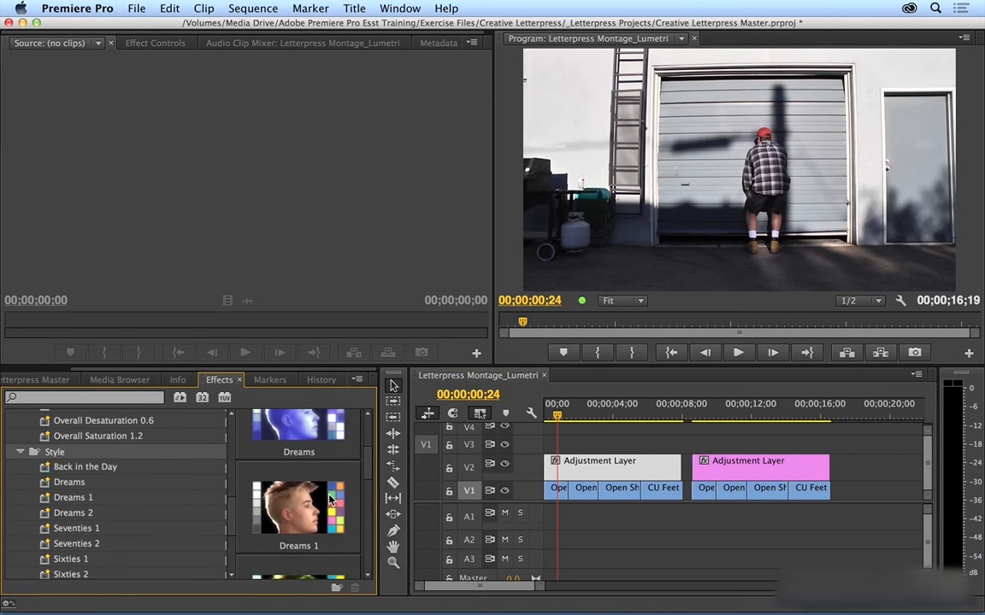
pyautogui.moveTo(367, 473); pyautogui.dragTo(380, 496)
pyautogui.moveTo(285, 511); pyautogui.dragTo(578, 469)
pyautogui.moveTo(556, 416); pyautogui.dragTo(585, 417)
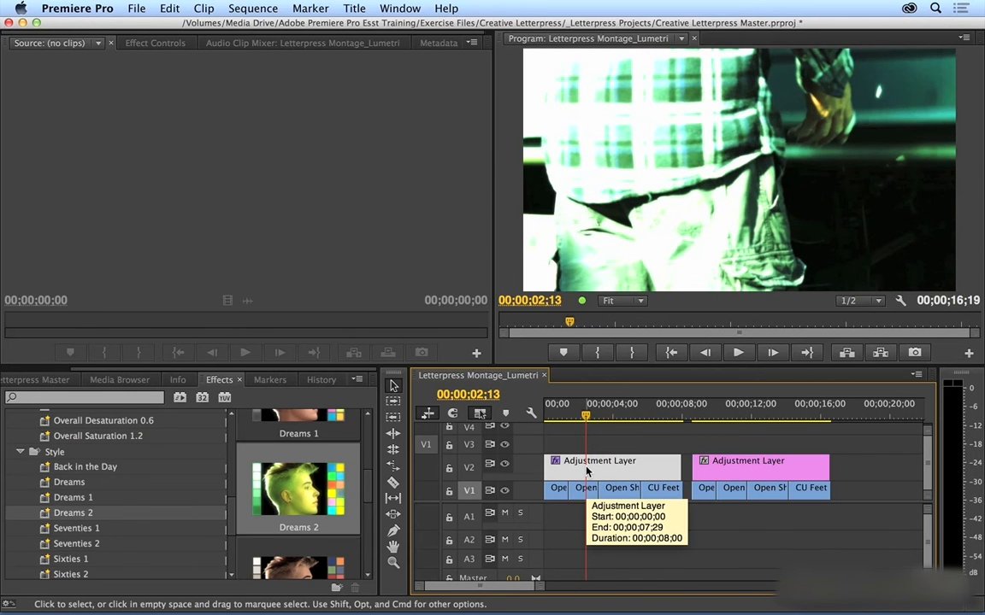
# Show the first adjustment layer's effect settings and compare the image with Lumetri (Dreams 2) switched off and on.
pyautogui.click(145, 44)
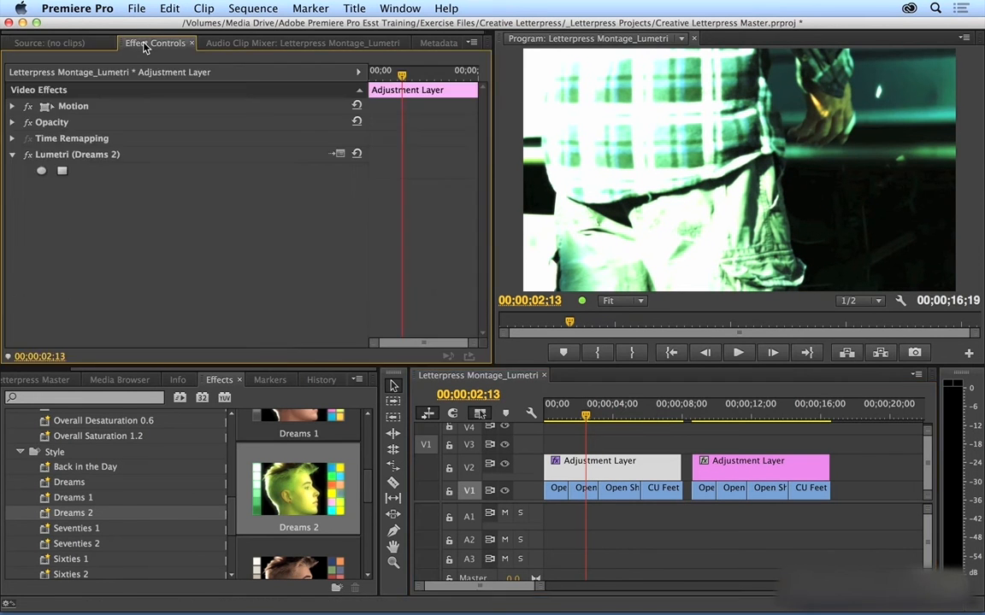
pyautogui.click(56, 156)
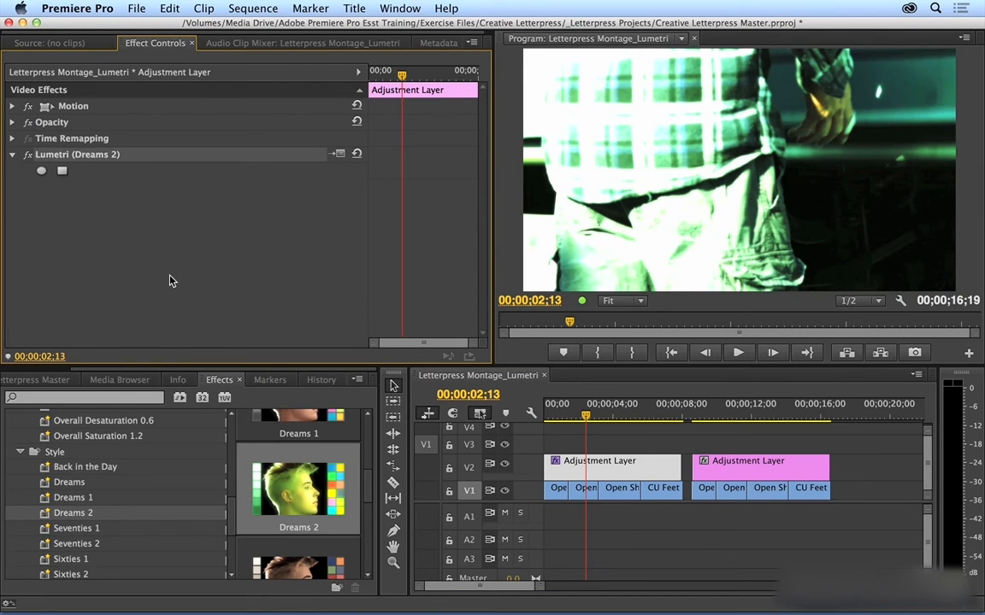
pyautogui.click(27, 156)
pyautogui.click(27, 156)
# Add an elliptical mask to the Lumetri (Dreams 2) effect and stretch it out to the edges of the frame.
pyautogui.click(41, 173)
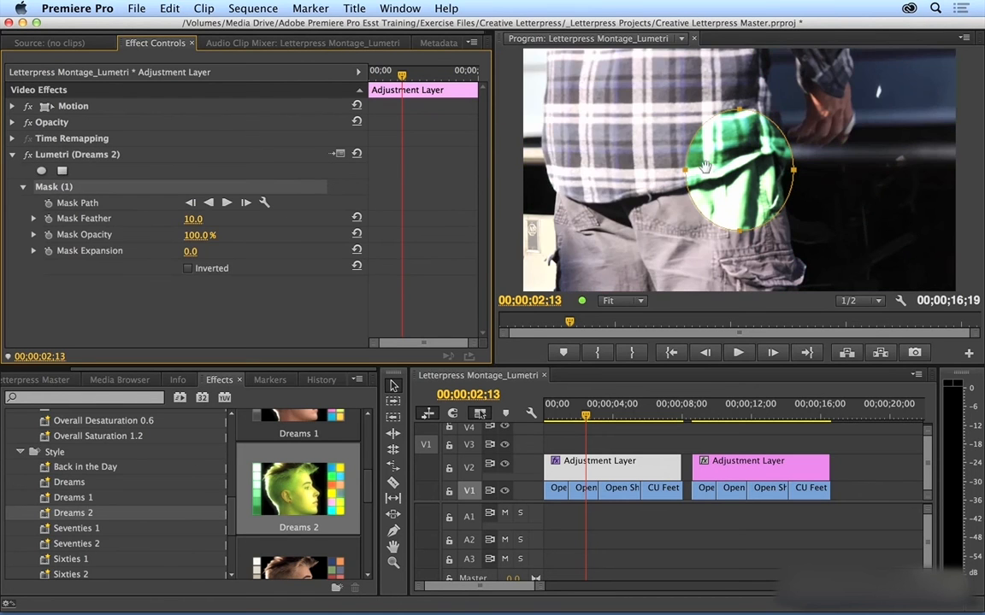
pyautogui.moveTo(682, 171); pyautogui.dragTo(521, 168)
pyautogui.moveTo(794, 169); pyautogui.dragTo(962, 169)
pyautogui.moveTo(738, 110); pyautogui.dragTo(663, 36)
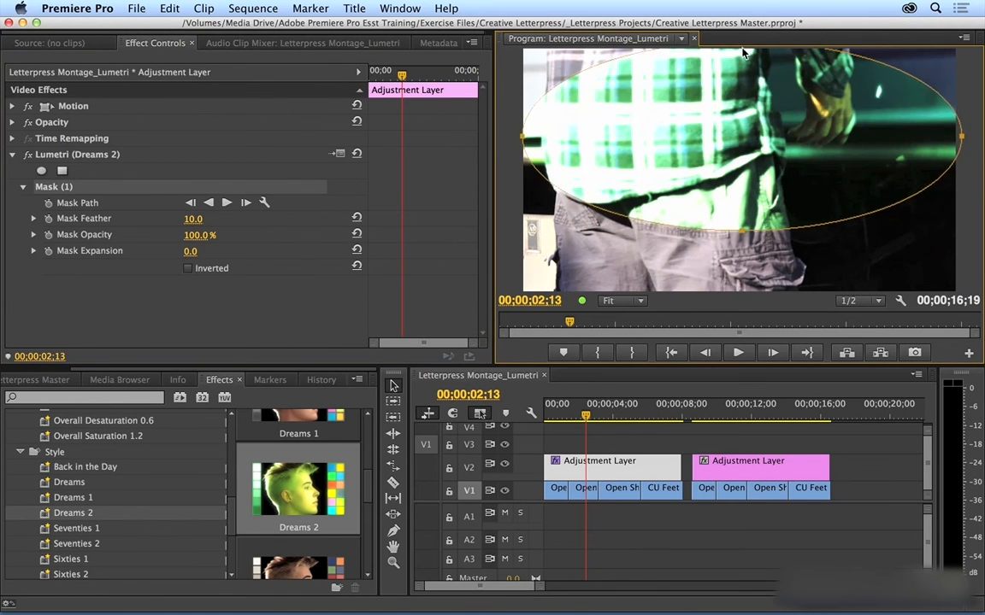
pyautogui.moveTo(741, 229); pyautogui.dragTo(742, 289)
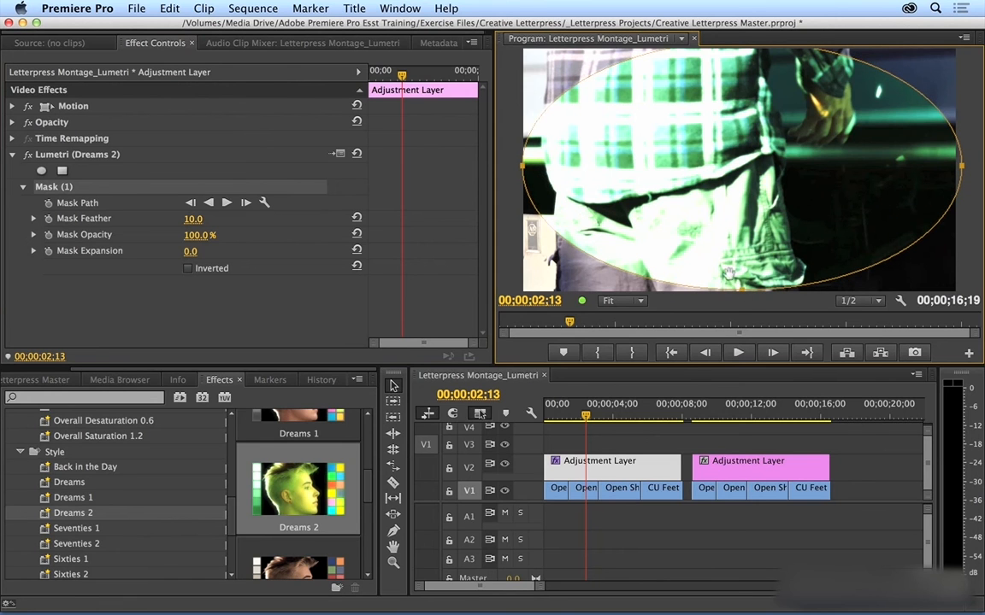
# Set the mask's feather to 73 and its expansion to 22, and invert the mask.
pyautogui.moveTo(189, 218); pyautogui.dragTo(231, 218)
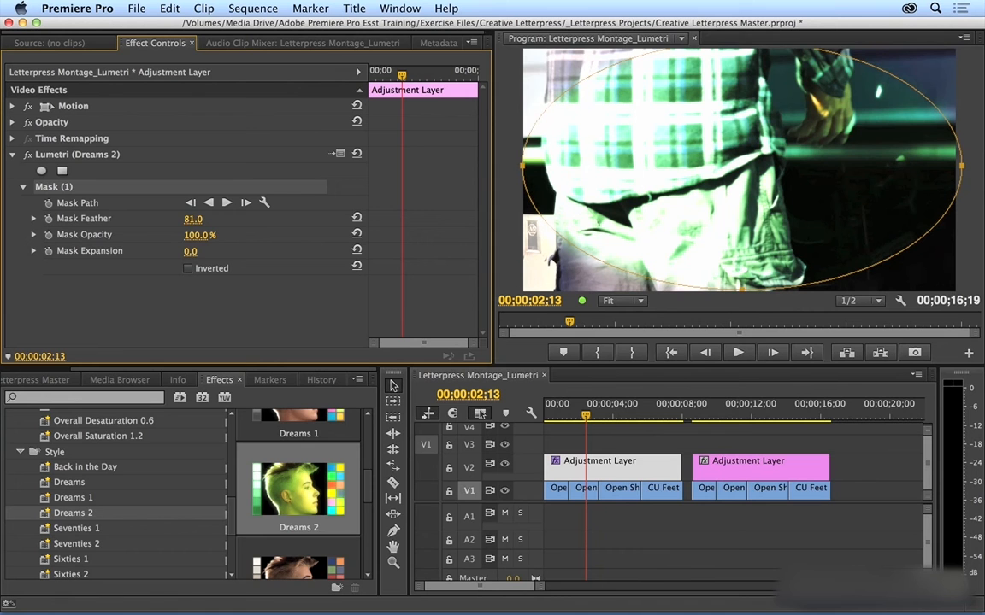
pyautogui.moveTo(197, 234)
pyautogui.mouseDown()
pyautogui.moveTo(129, 234)
pyautogui.moveTo(197, 235)
pyautogui.moveTo(207, 251)
pyautogui.mouseUp()
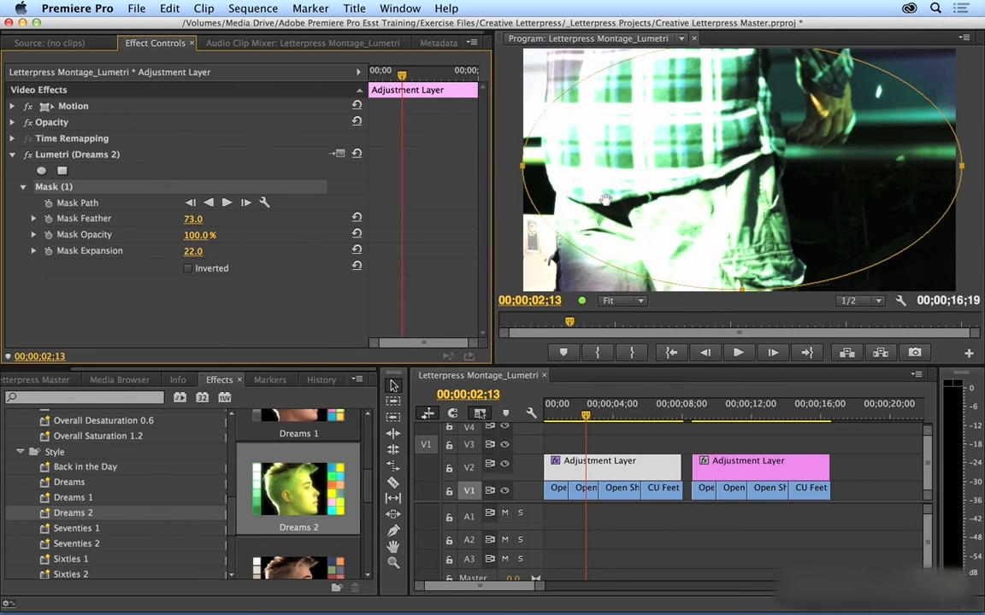
pyautogui.click(189, 269)
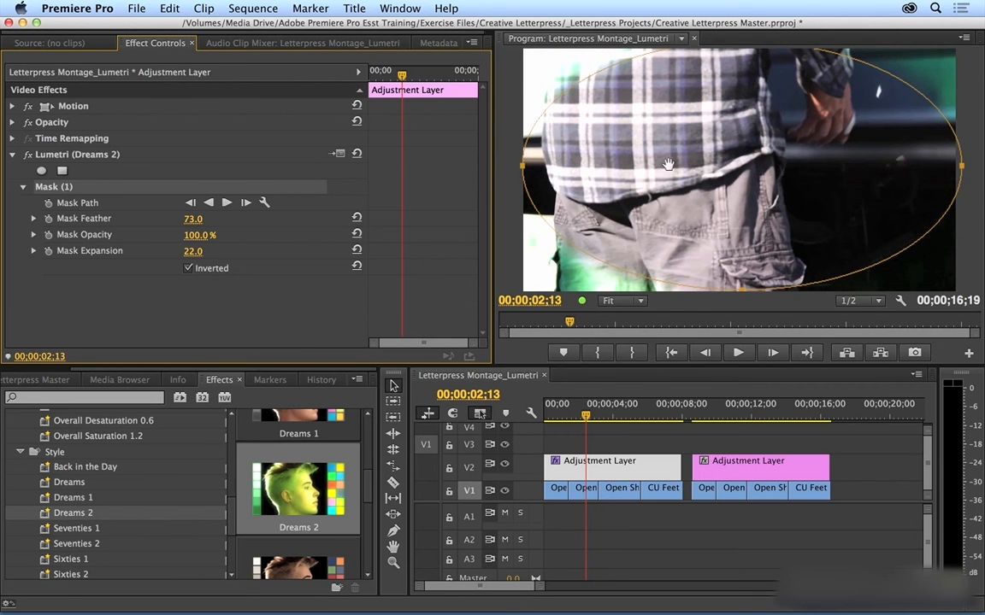
# Turn off the inversion of the Lumetri (Dreams 2) mask and preview the first adjustment layer's look at 00;00;02;09.
pyautogui.click(189, 270)
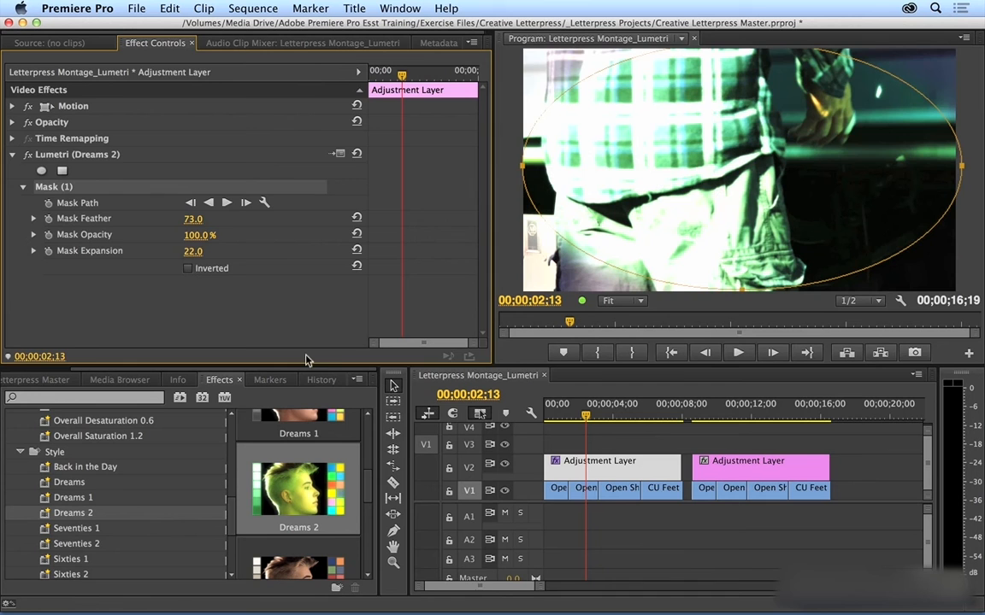
pyautogui.click(576, 436)
pyautogui.moveTo(566, 419)
pyautogui.mouseDown()
pyautogui.moveTo(656, 417)
pyautogui.moveTo(564, 416)
pyautogui.moveTo(583, 416)
pyautogui.mouseUp()
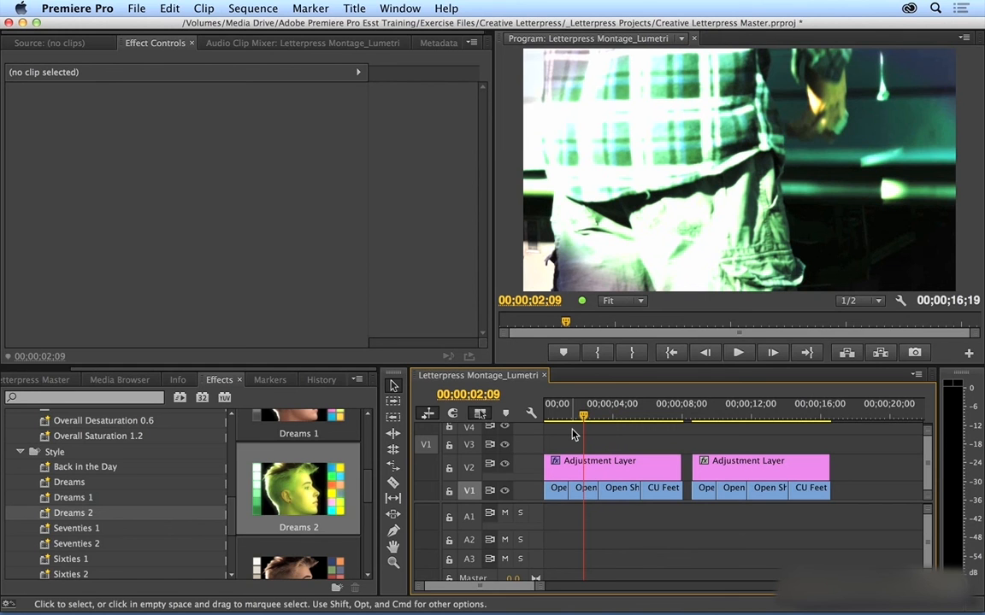
# Apply the Sepia Lumetri look to the second adjustment layer with the playhead at 00;00;10;29, collapsing the Style and Temperature folders.
pyautogui.moveTo(736, 417); pyautogui.dragTo(733, 417)
pyautogui.click(740, 467)
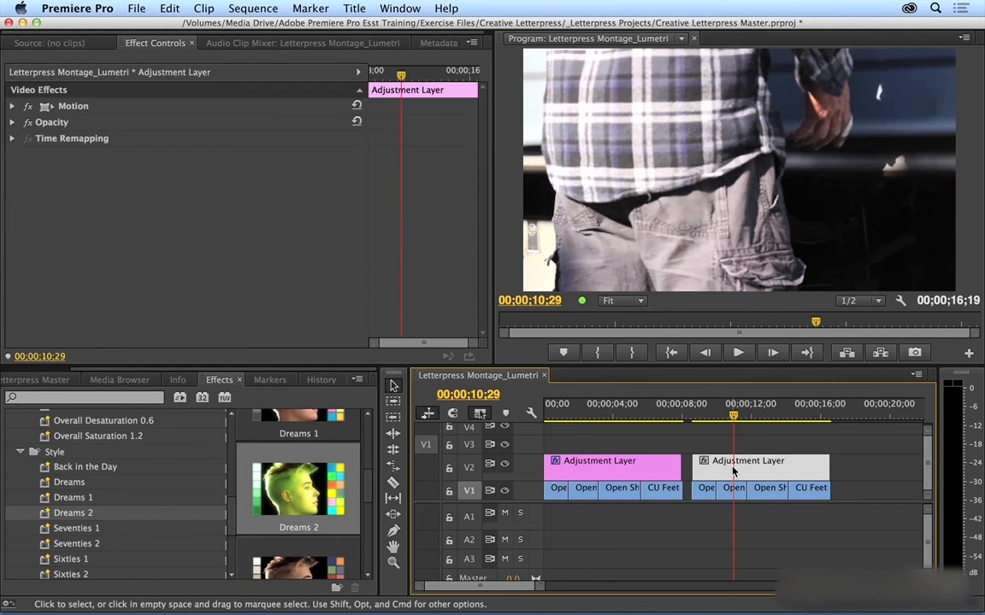
pyautogui.scroll(-5, 325, 495)
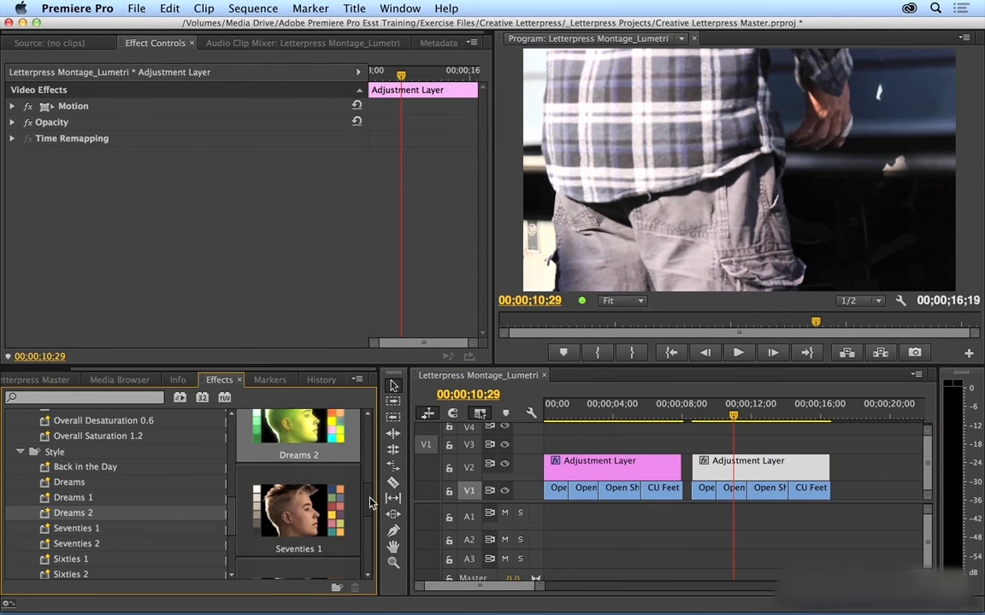
pyautogui.moveTo(380, 545); pyautogui.dragTo(376, 427)
pyautogui.click(20, 452)
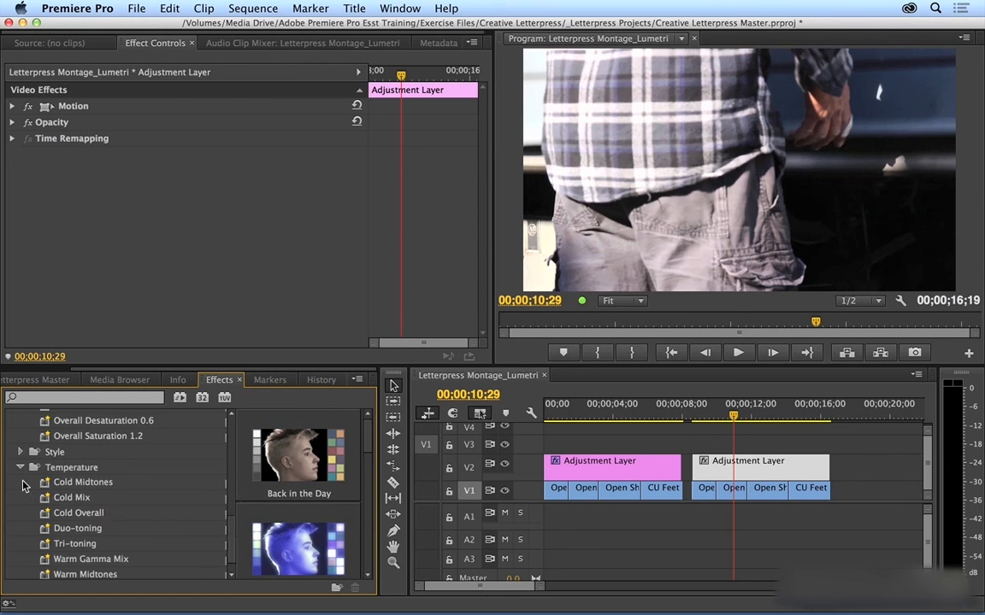
pyautogui.click(21, 468)
pyautogui.scroll(8, 28, 482)
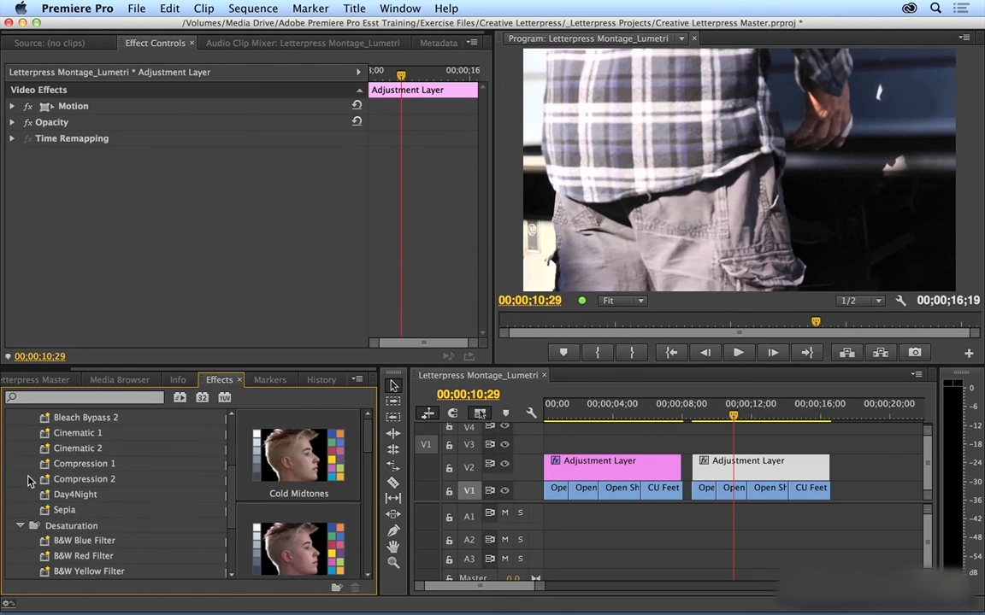
pyautogui.click(61, 508)
pyautogui.moveTo(62, 508); pyautogui.dragTo(119, 150)
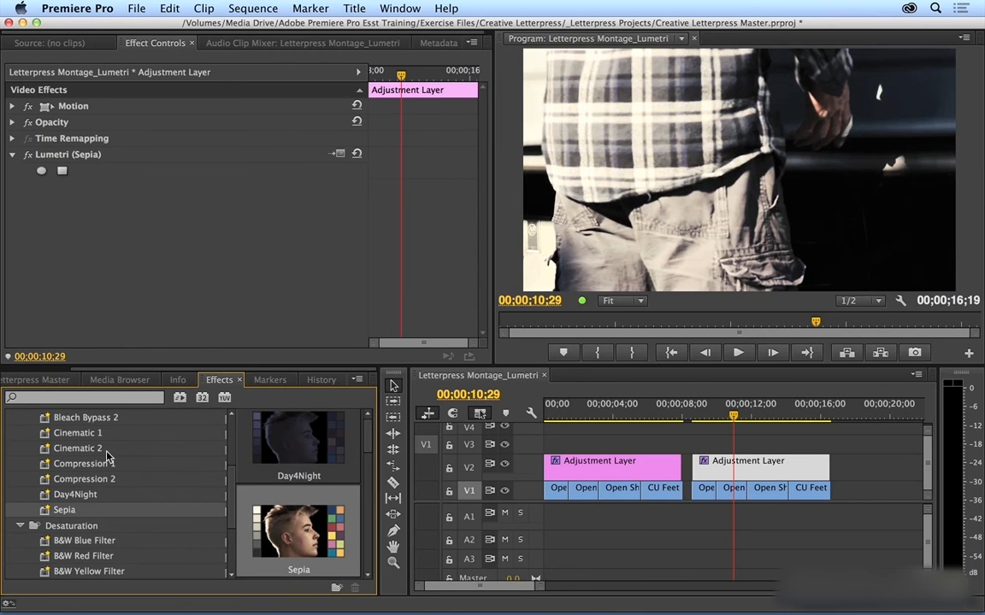
# Add the B&W Blue Filter look from the Desaturation folder below Sepia on the second adjustment layer and preview it at 00;00;10;17.
pyautogui.scroll(5, 102, 453)
pyautogui.scroll(-6, 107, 459)
pyautogui.click(90, 484)
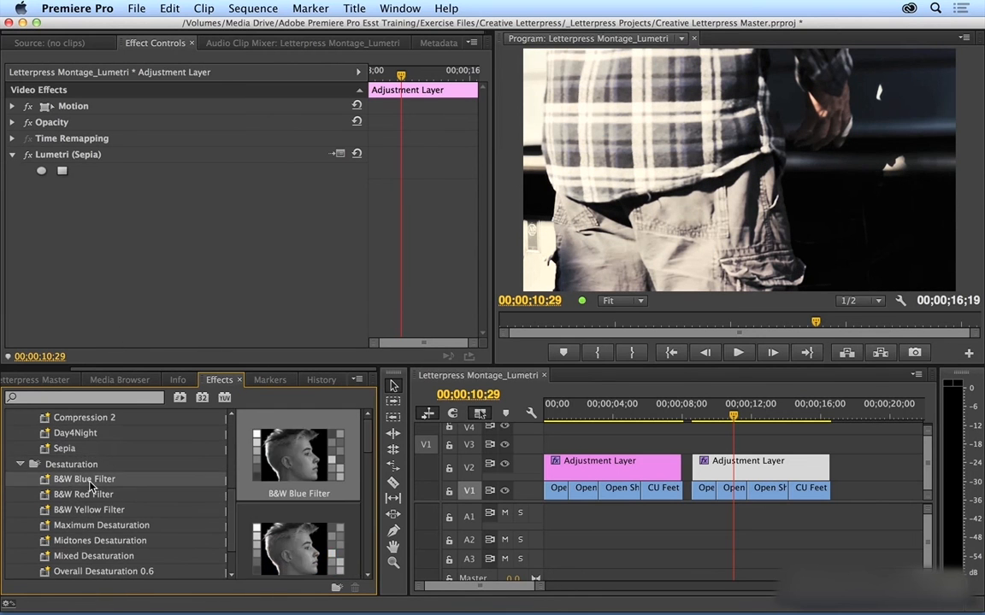
pyautogui.click(707, 416)
pyautogui.moveTo(708, 416)
pyautogui.mouseDown()
pyautogui.moveTo(766, 417)
pyautogui.moveTo(720, 417)
pyautogui.mouseUp()
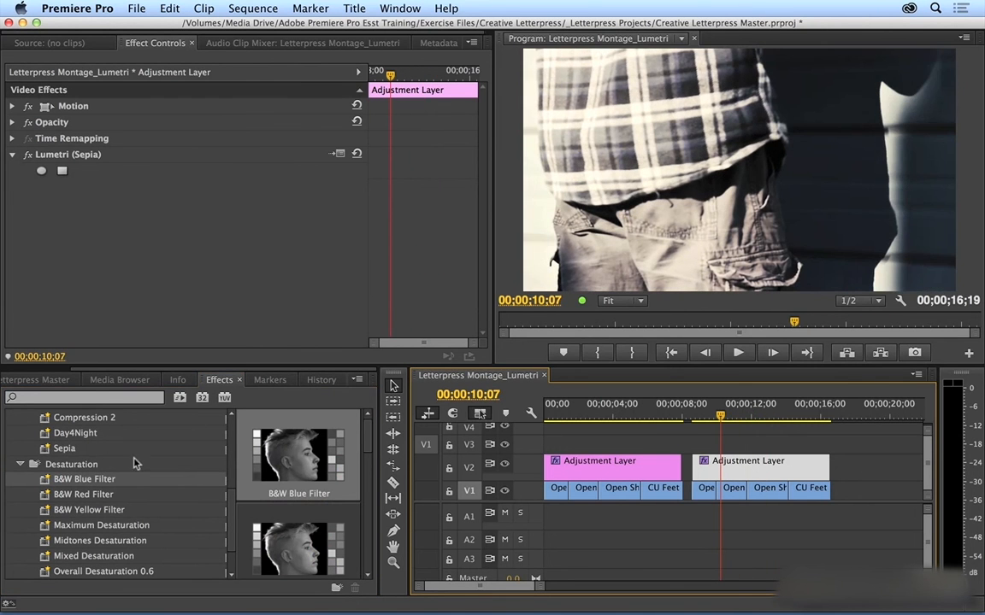
pyautogui.moveTo(47, 484); pyautogui.dragTo(96, 291)
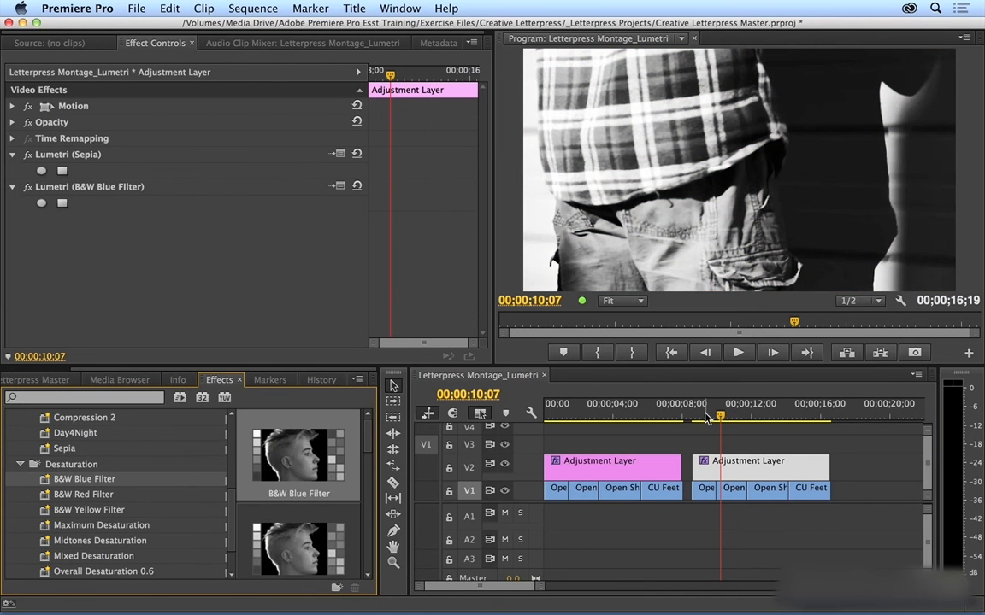
pyautogui.moveTo(706, 418); pyautogui.dragTo(728, 421)
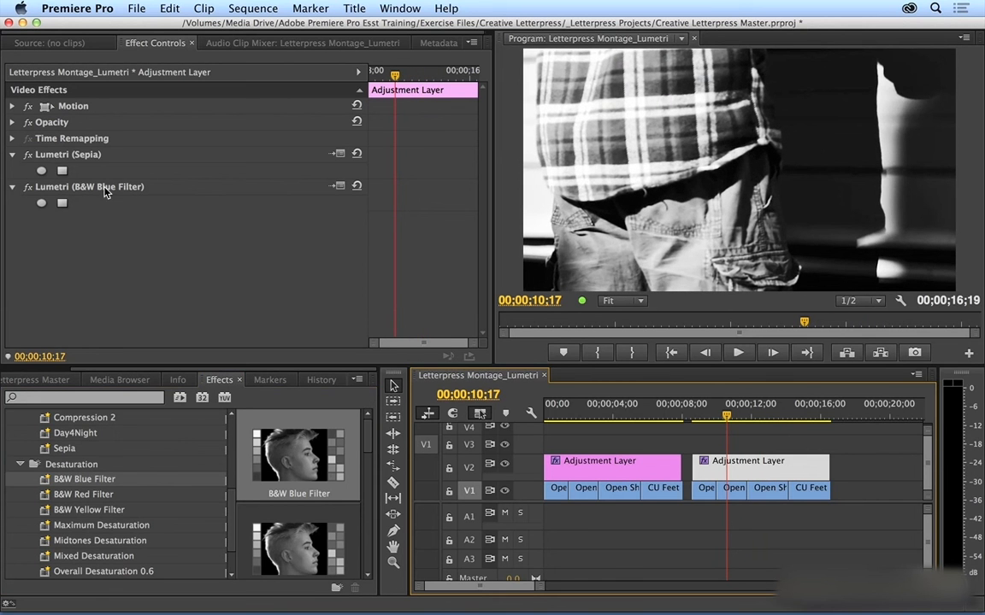
# Reorder the second adjustment layer's effects so Lumetri (Sepia) sits below Lumetri (B&W Blue Filter), and preview the result at 00;00;09;23.
pyautogui.click(76, 157)
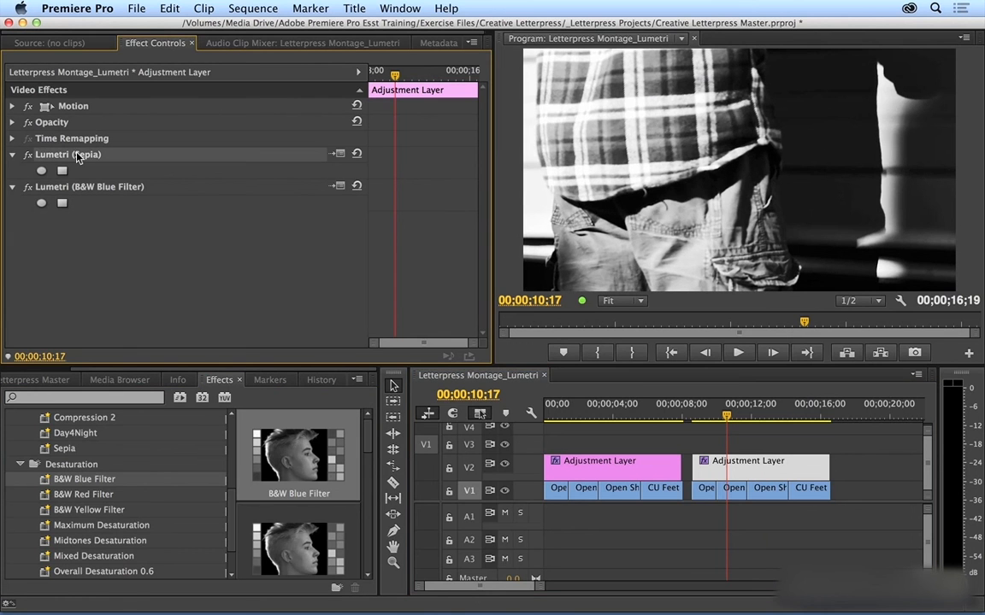
pyautogui.moveTo(76, 157); pyautogui.dragTo(86, 200)
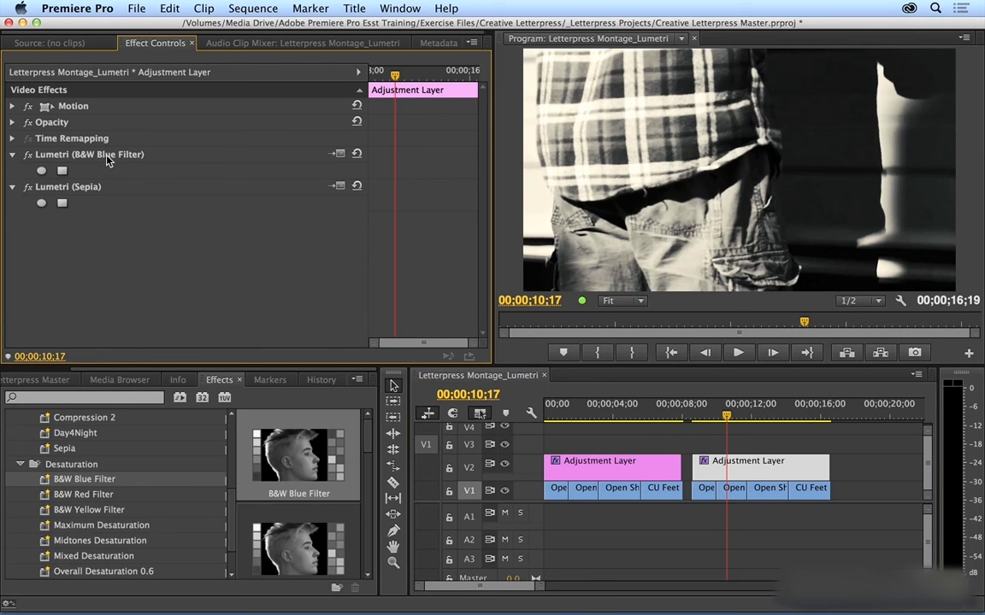
pyautogui.click(707, 416)
pyautogui.moveTo(707, 416); pyautogui.dragTo(713, 418)
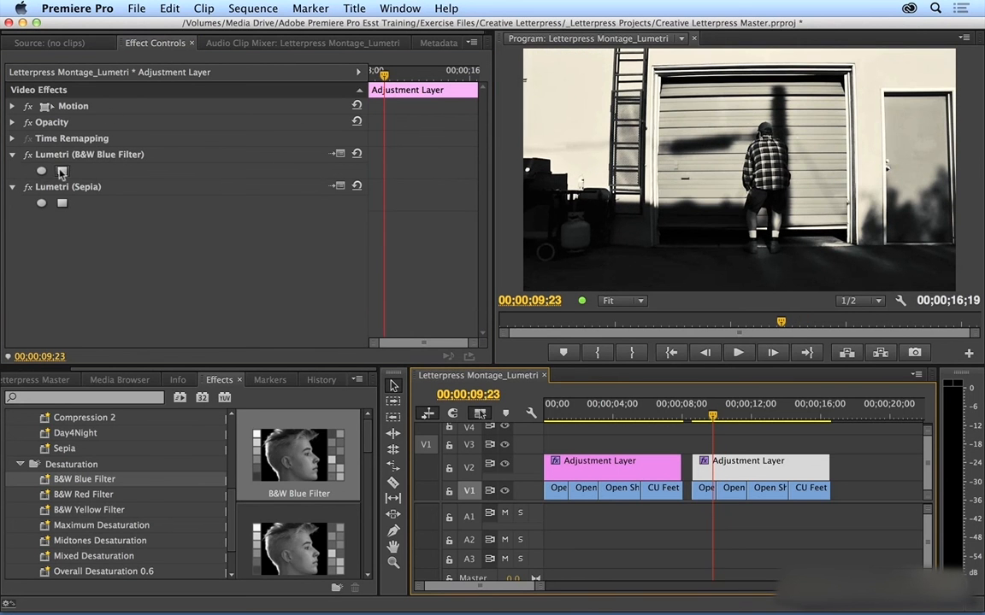
# Compare the image with the B&W Blue Filter and Sepia effects each switched off and back on.
pyautogui.click(29, 156)
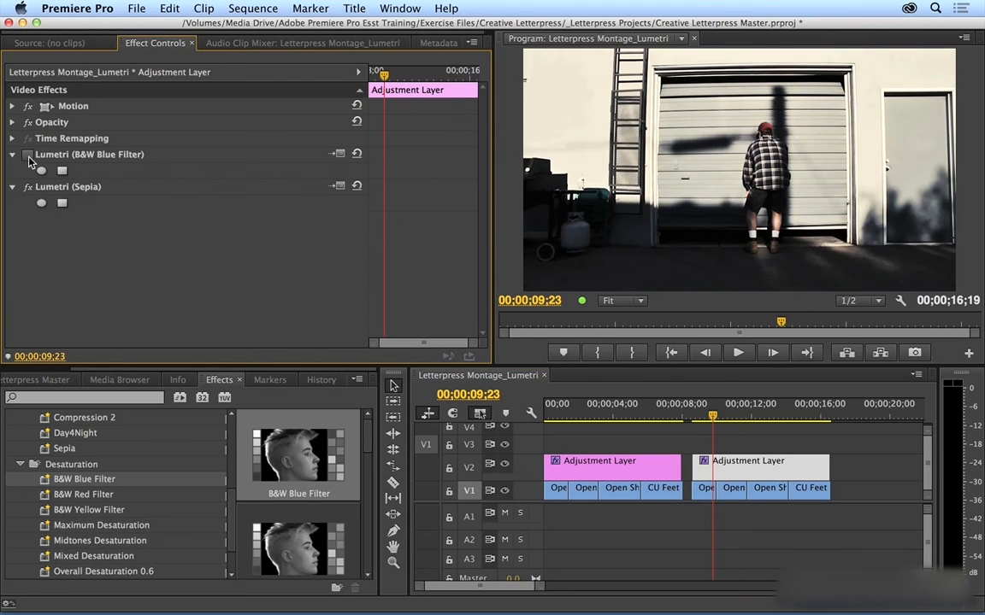
pyautogui.click(25, 188)
pyautogui.click(25, 189)
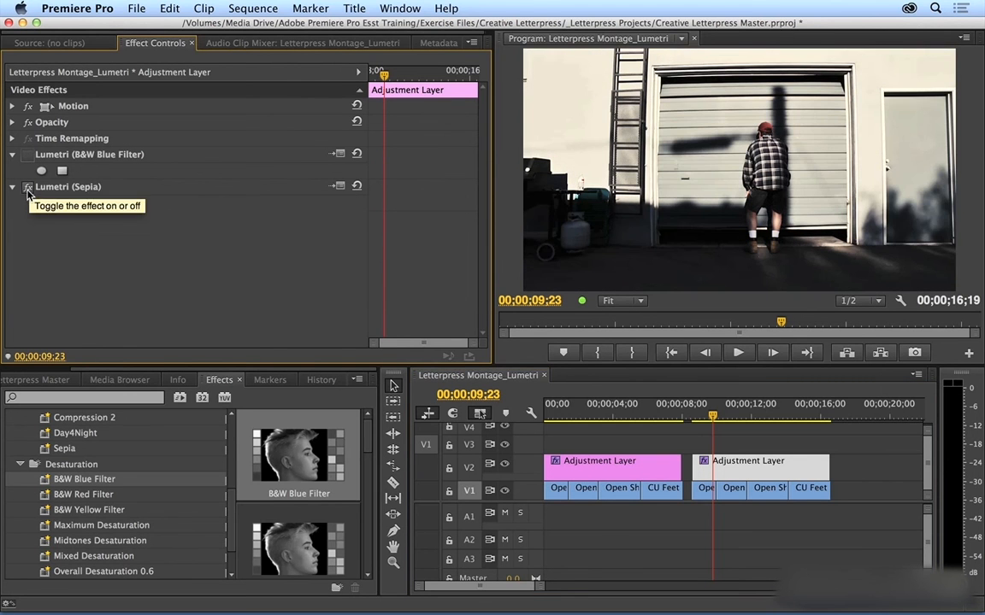
pyautogui.click(26, 155)
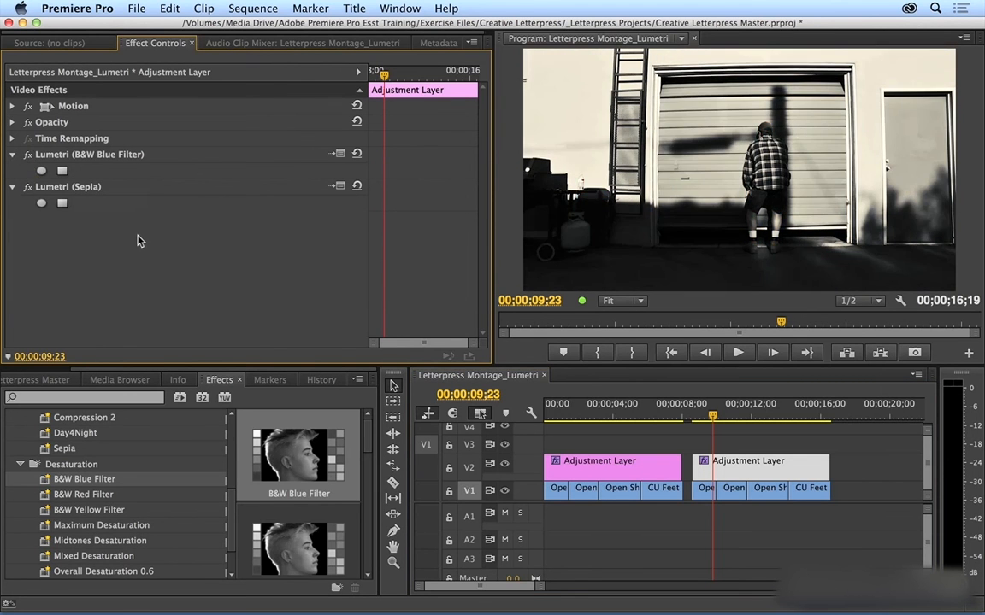